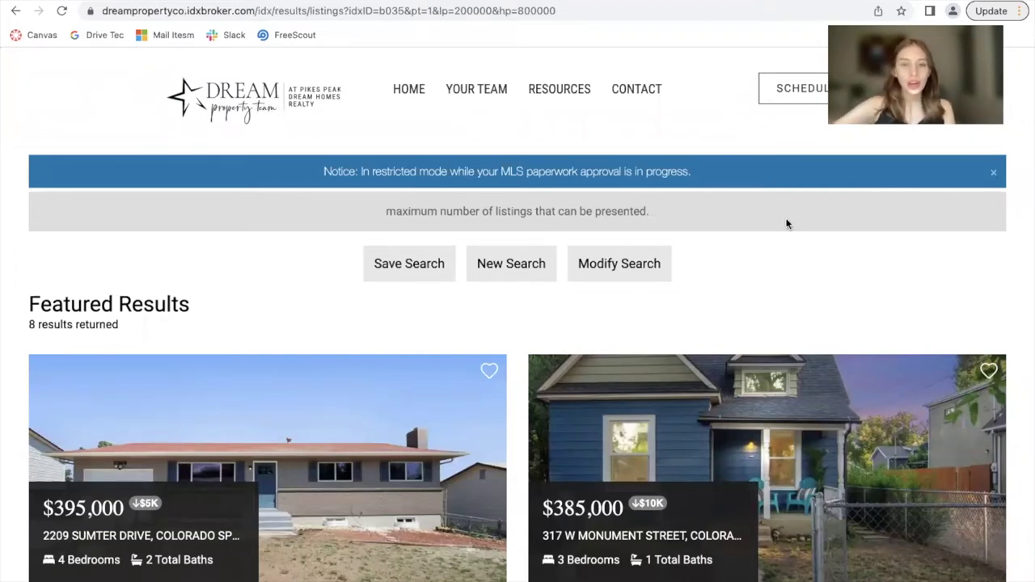
scroll(787, 224, "down", 3)
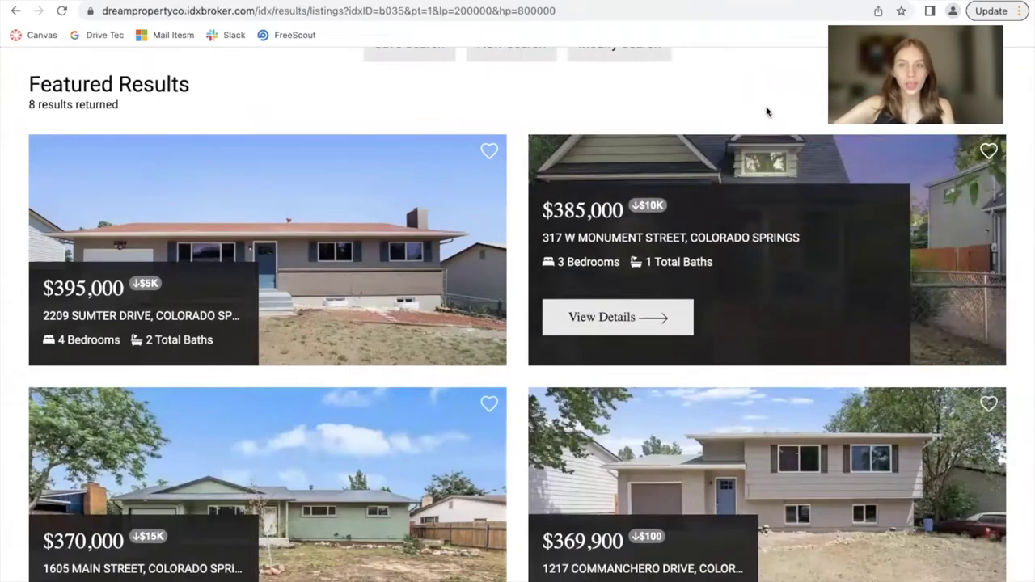
scroll(767, 110, "down", 3)
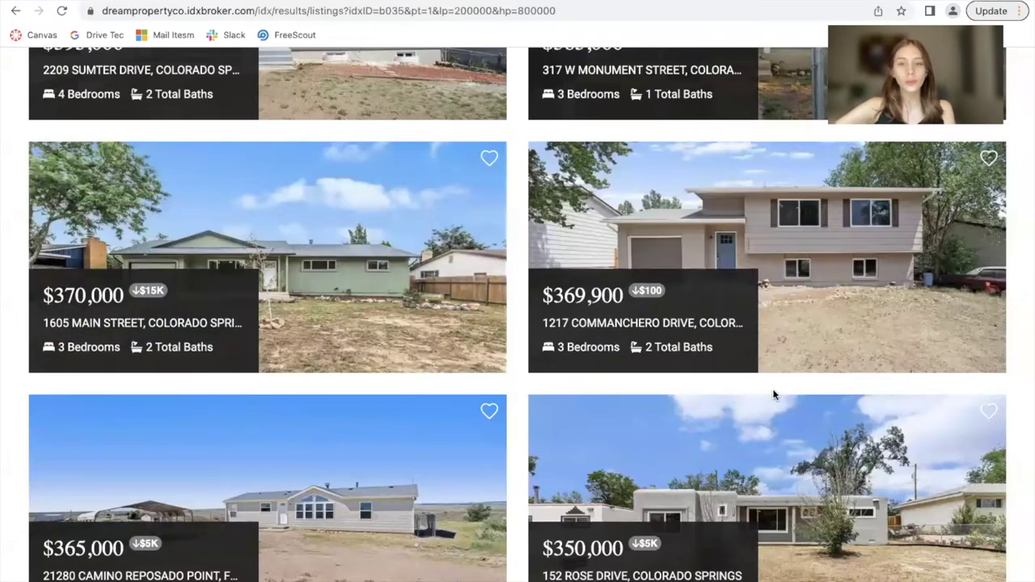
scroll(773, 394, "down", 8)
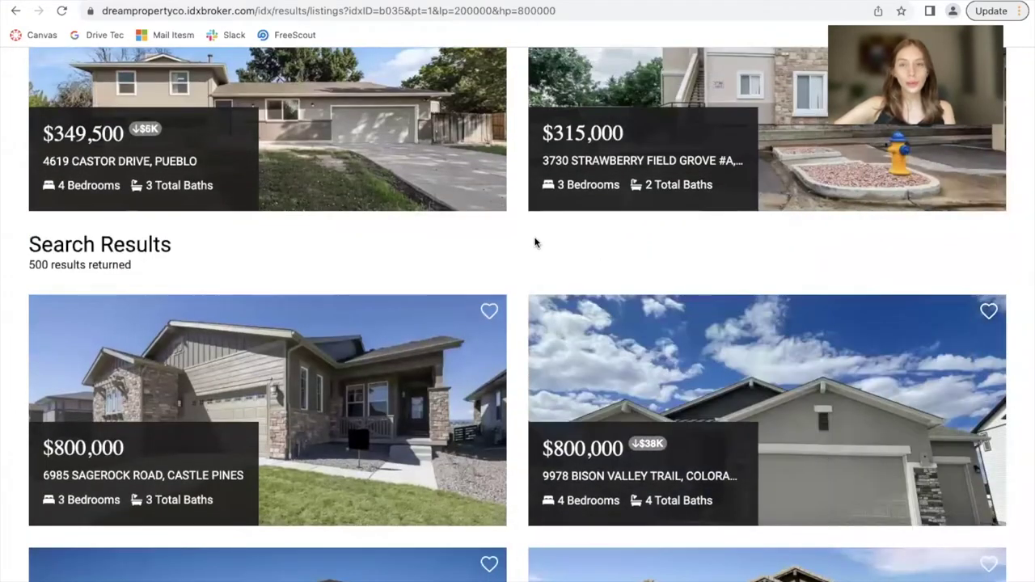
scroll(599, 182, "up", 12)
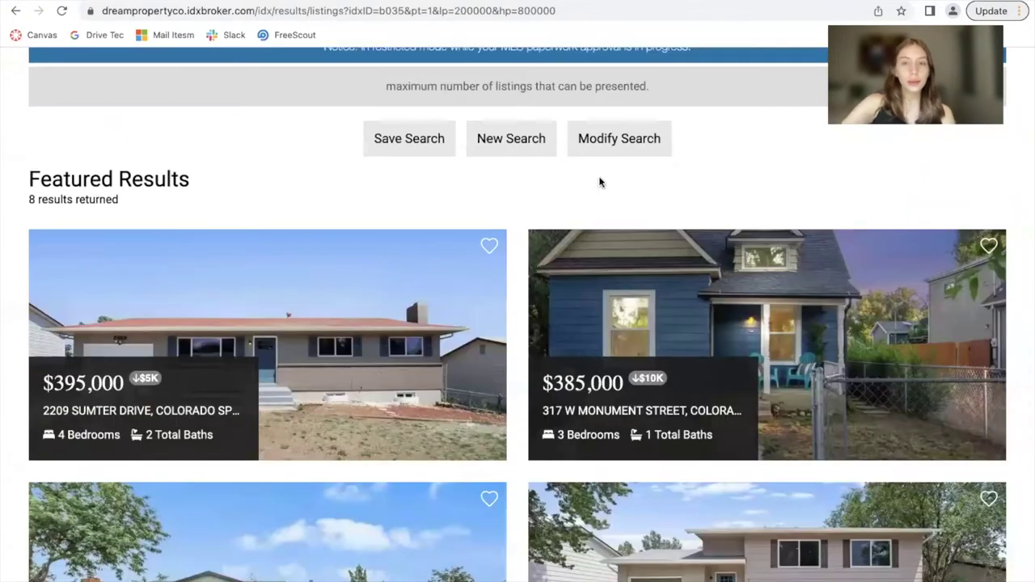
mouse_move(844, 293)
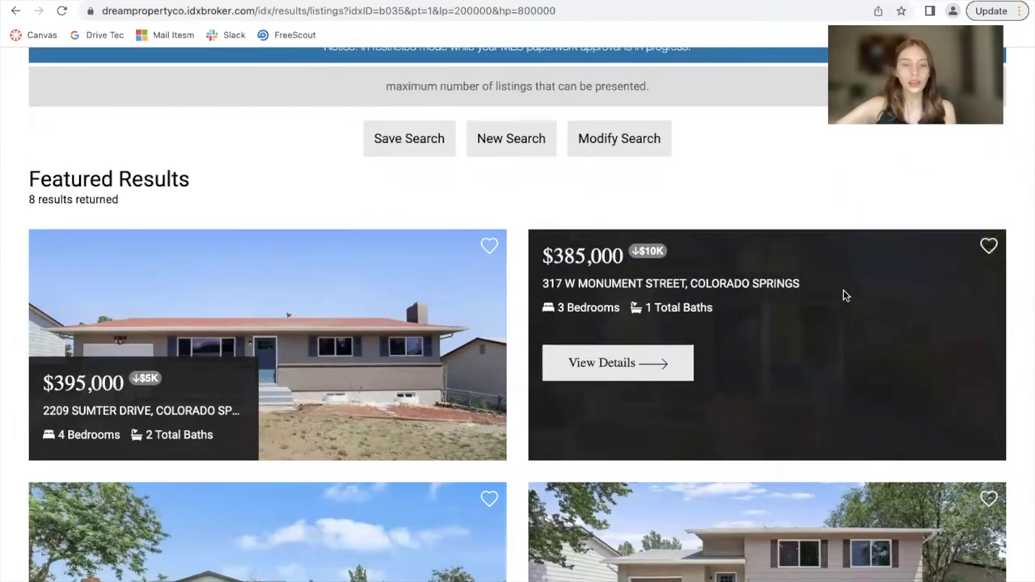
scroll(843, 294, "down", 2)
scroll(245, 391, "up", 2)
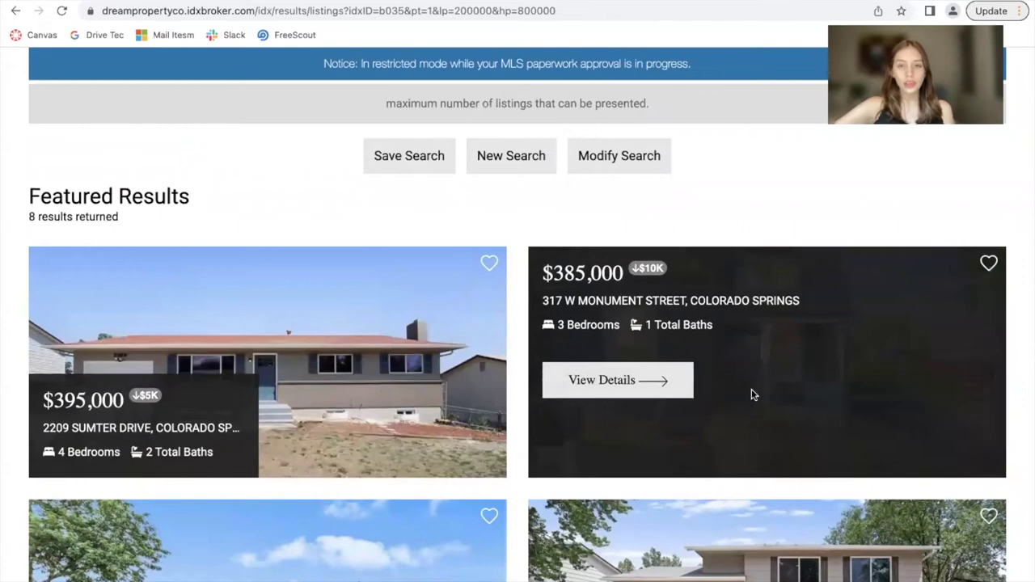
scroll(671, 431, "down", 2)
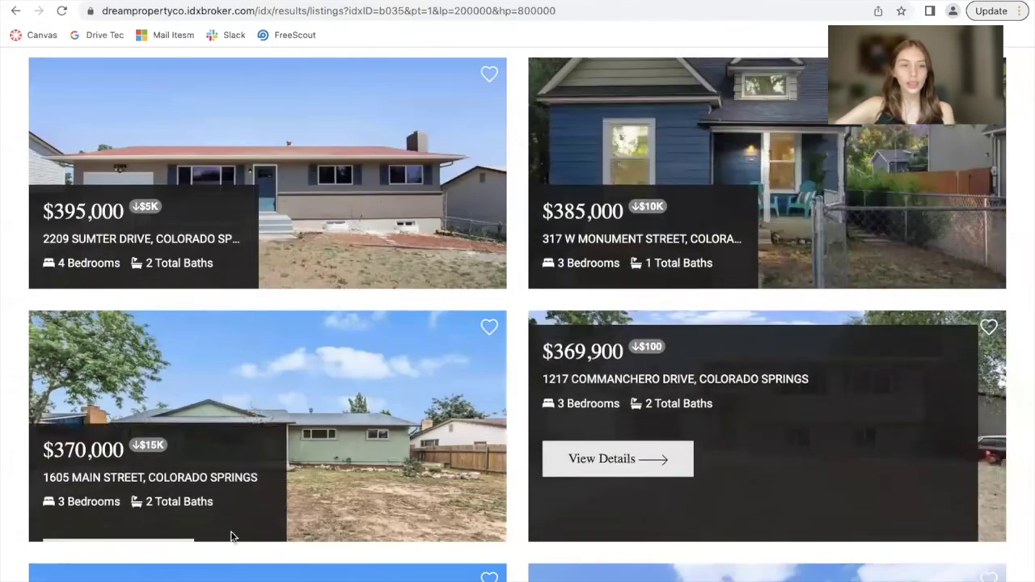
scroll(212, 532, "down", 3)
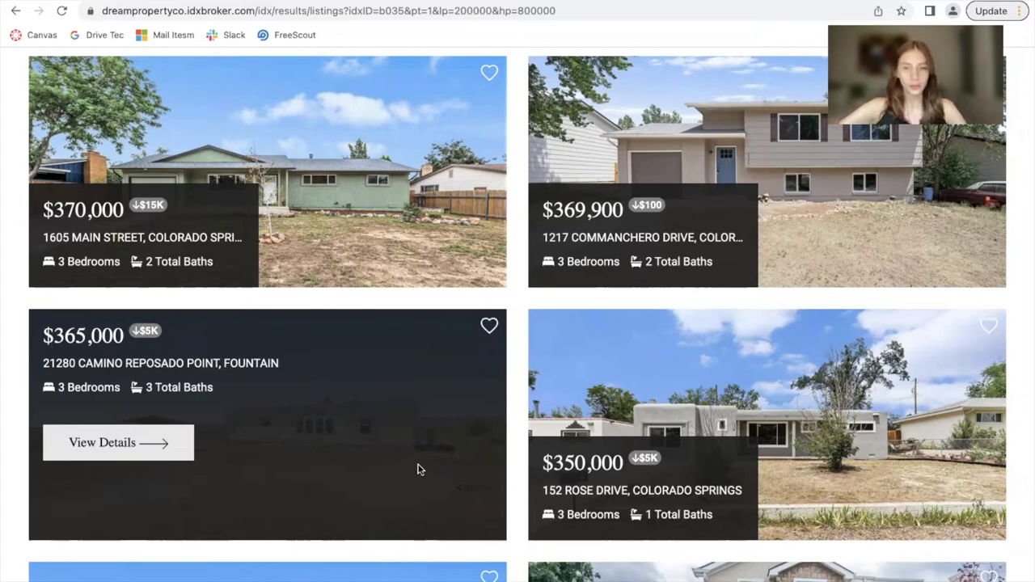
scroll(418, 469, "down", 2)
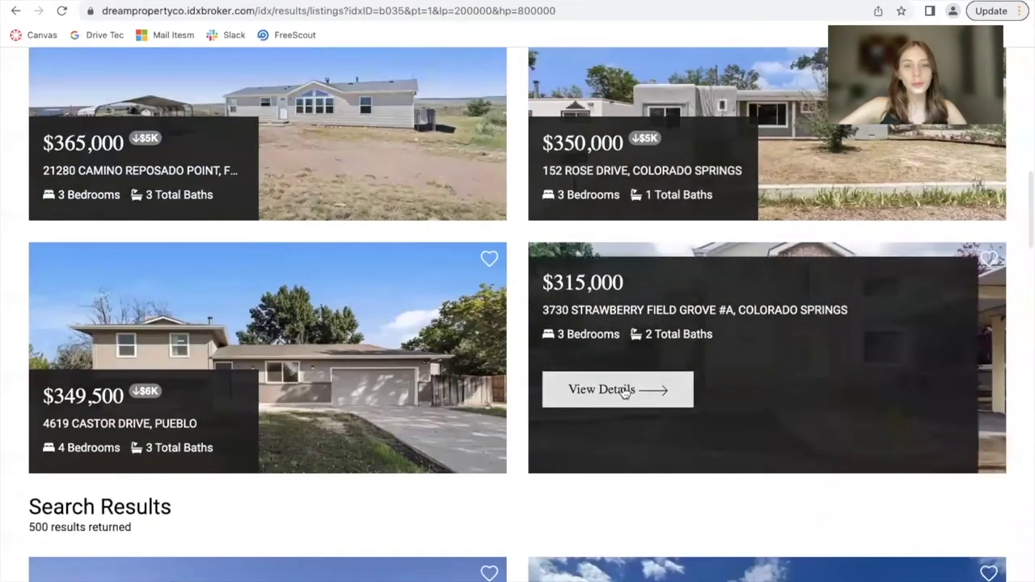
left_click(603, 386)
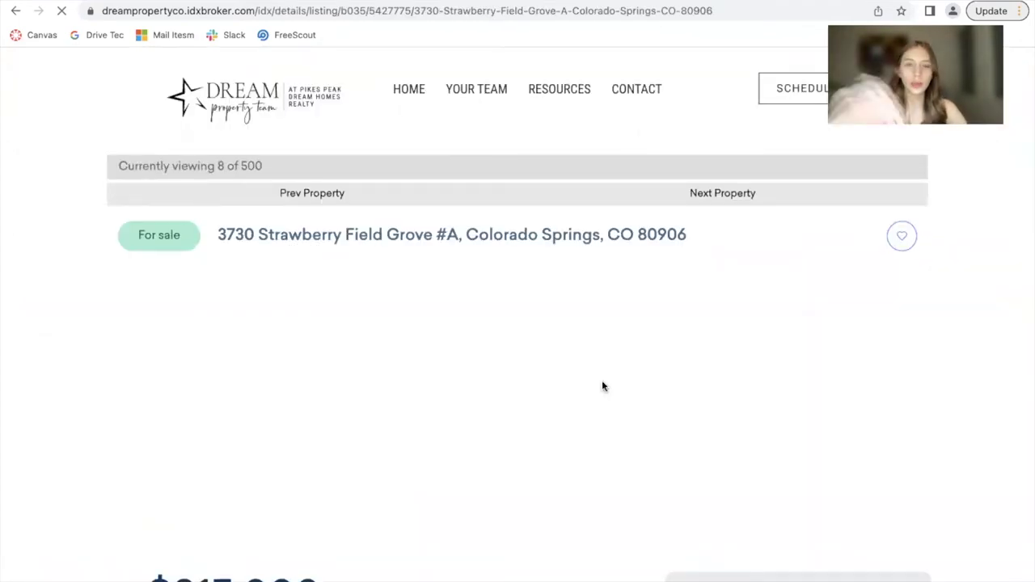
scroll(601, 387, "down", 3)
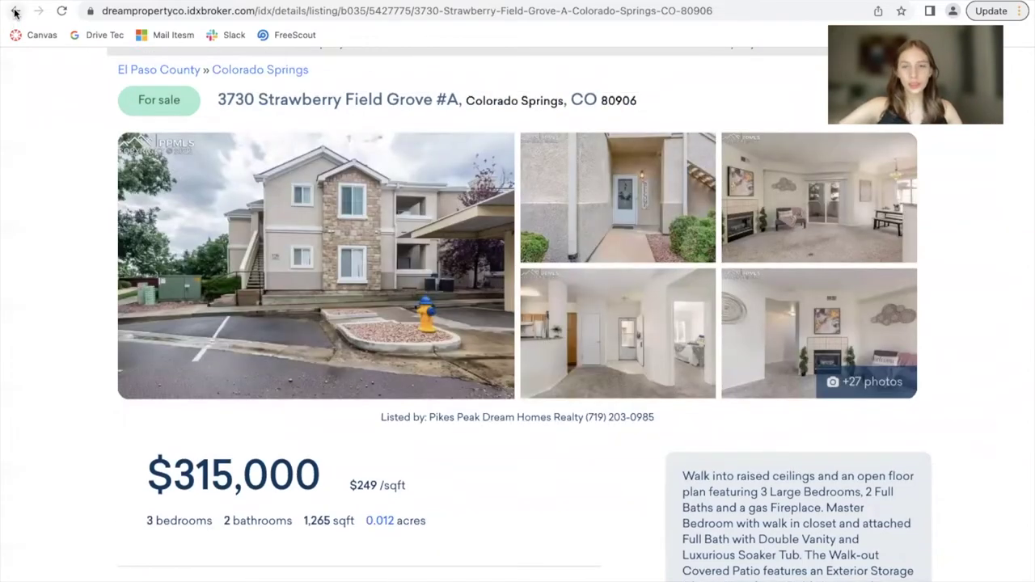
left_click(14, 10)
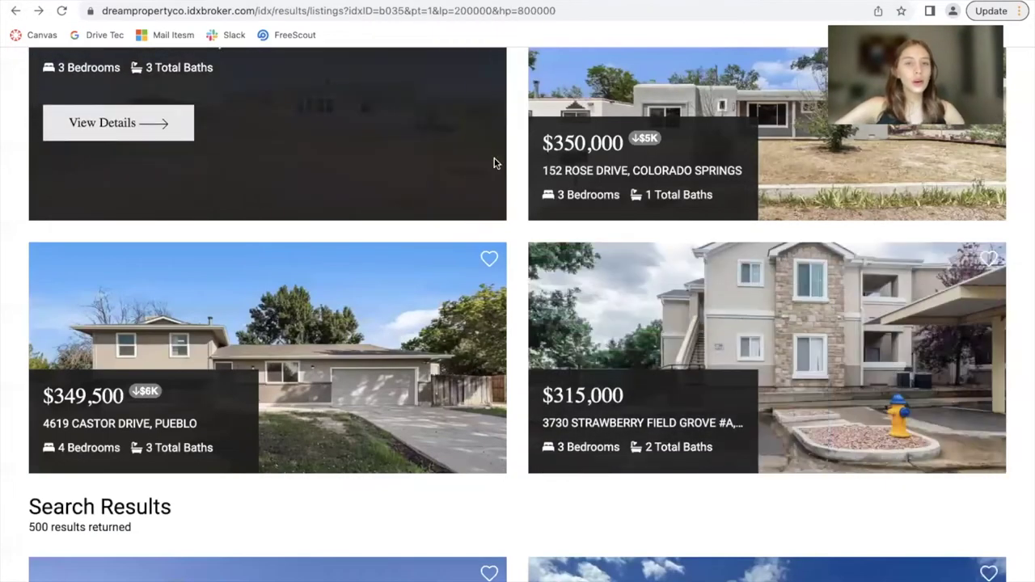
scroll(494, 159, "up", 3)
scroll(494, 160, "up", 5)
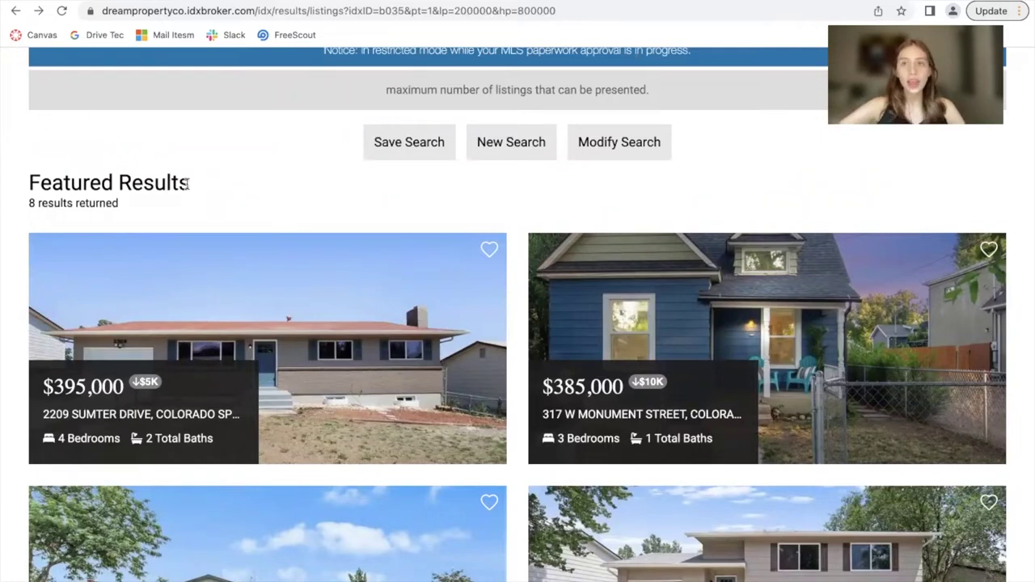
scroll(188, 185, "down", 1)
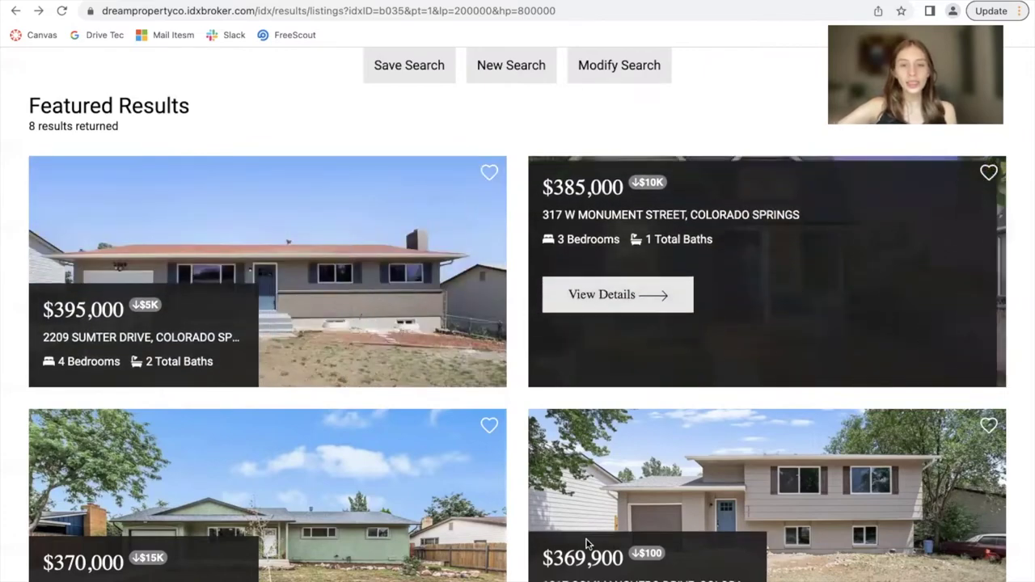
scroll(226, 152, "up", 3)
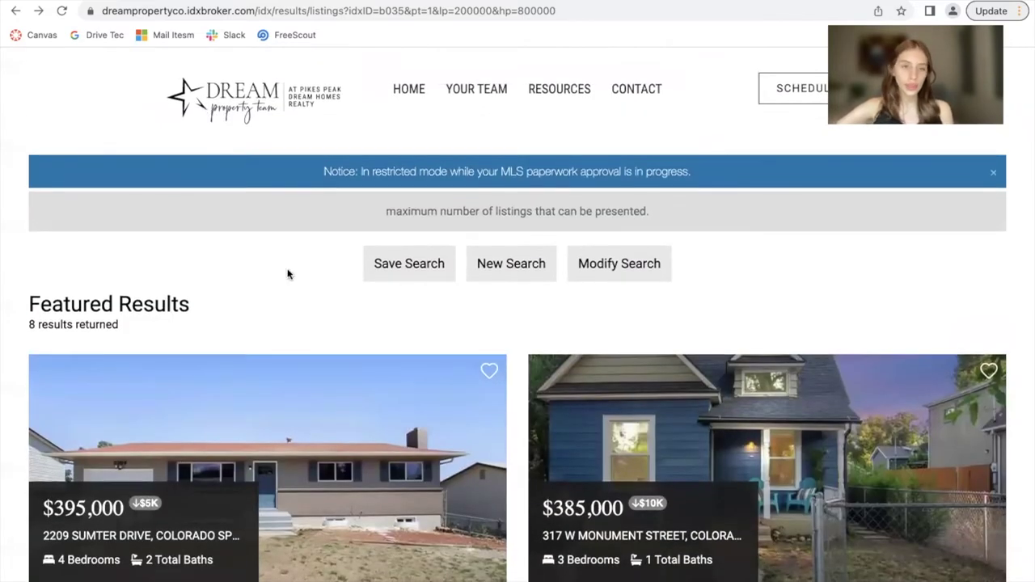
scroll(339, 286, "down", 13)
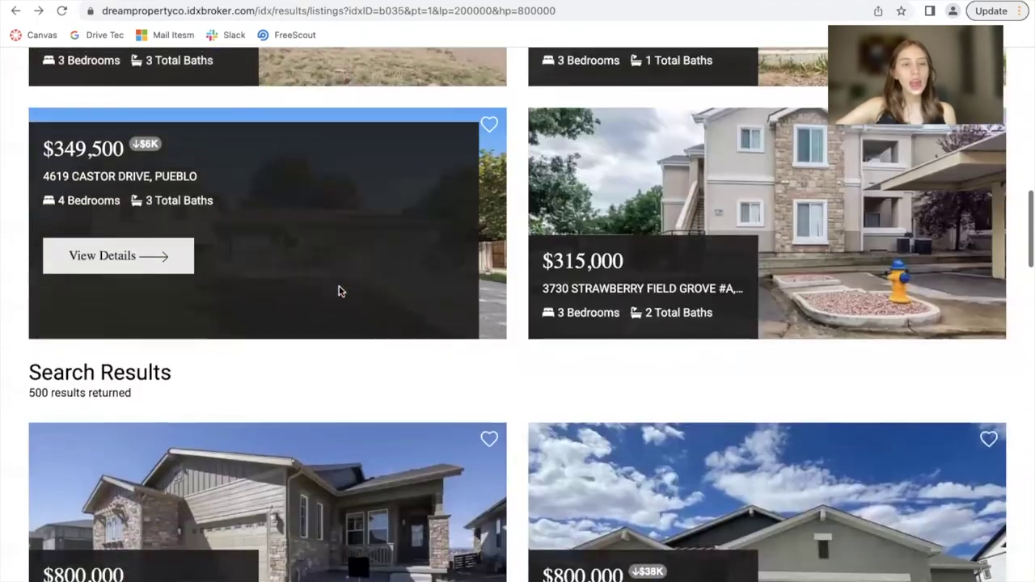
scroll(324, 332, "down", 1)
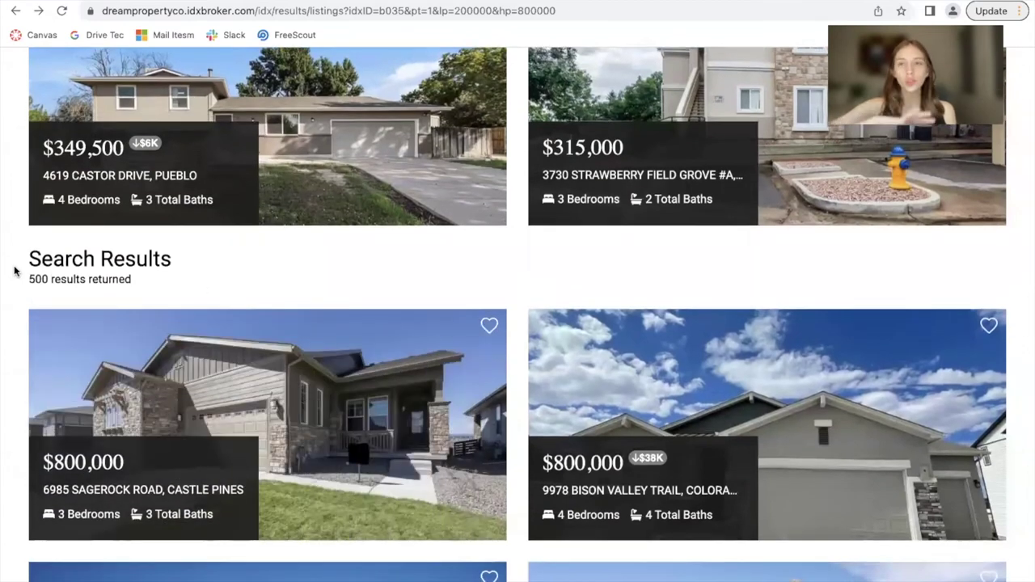
scroll(14, 270, "down", 1)
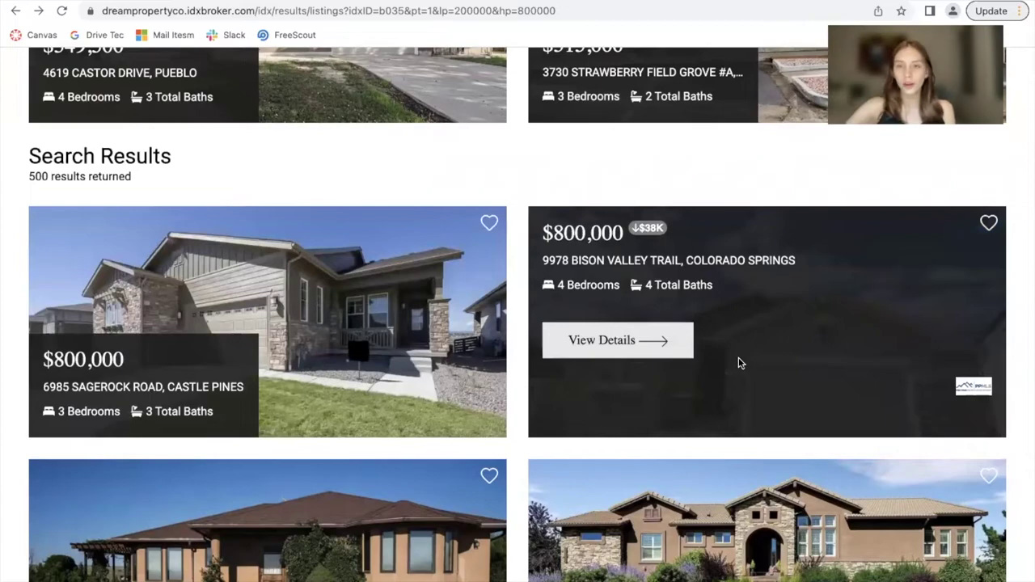
scroll(739, 363, "down", 5)
scroll(644, 313, "up", 15)
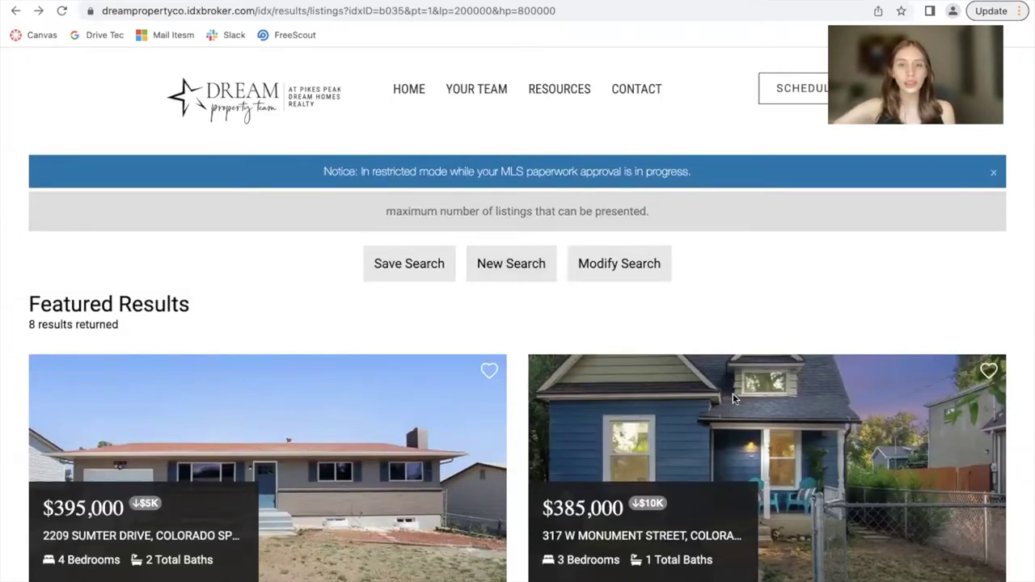
Start a new property search requiring at least 2 bedrooms.
left_click(515, 266)
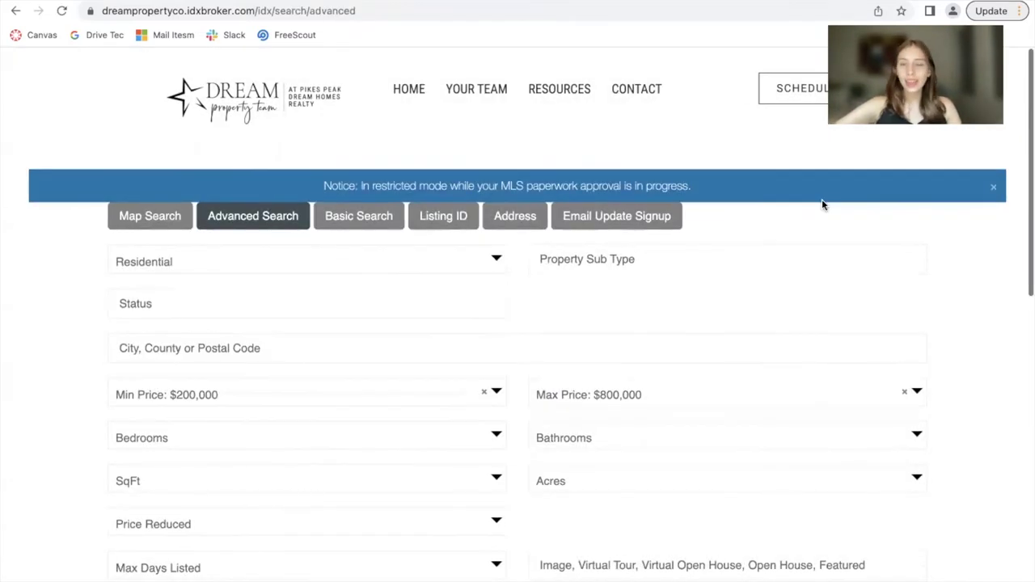
scroll(822, 204, "down", 8)
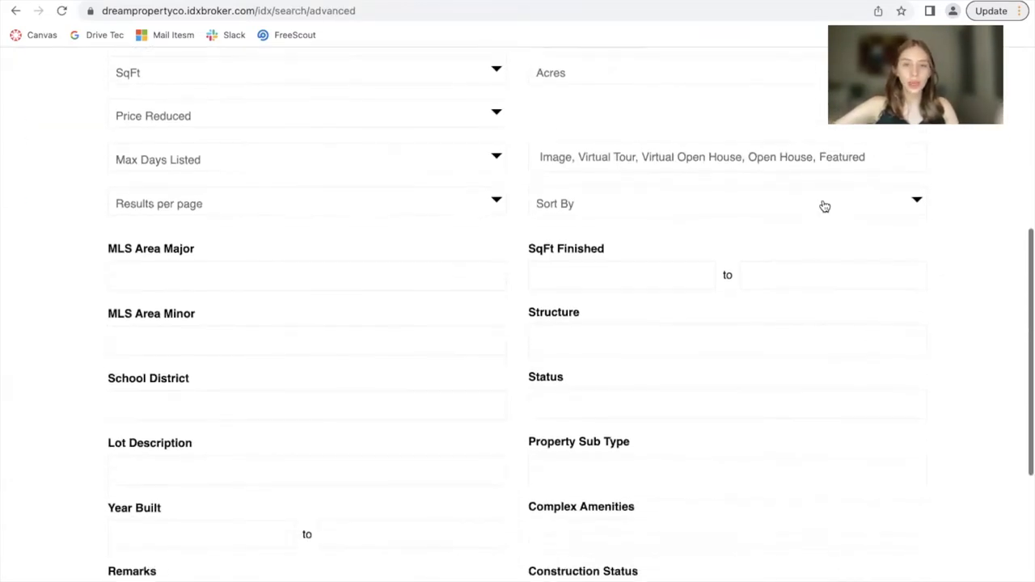
scroll(822, 204, "up", 8)
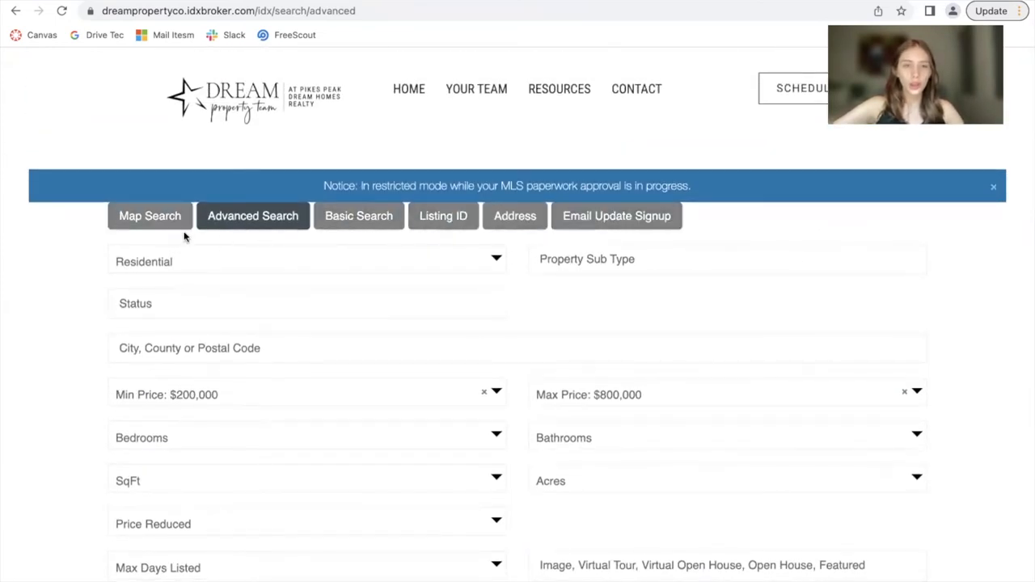
scroll(448, 439, "down", 4)
scroll(229, 275, "up", 2)
left_click(229, 275)
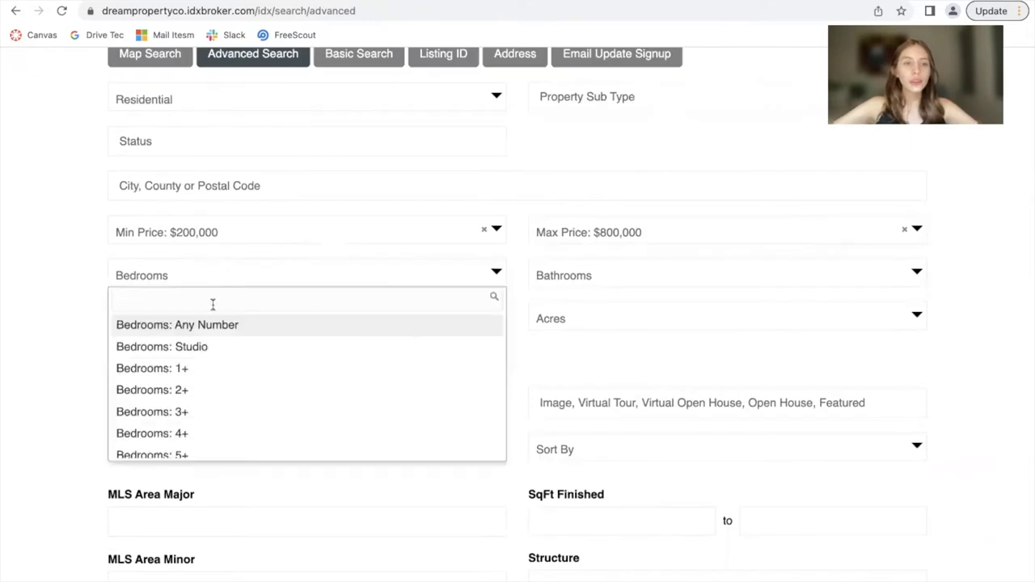
left_click(177, 387)
scroll(329, 257, "up", 1)
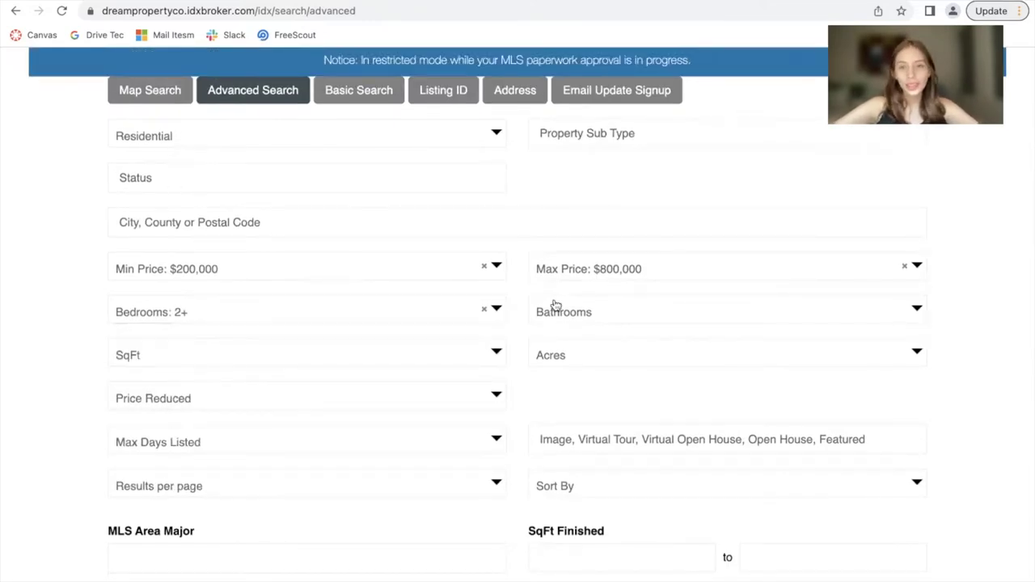
Set the price range to $500,000 minimum and $900,000 maximum, then run the search.
left_click(659, 266)
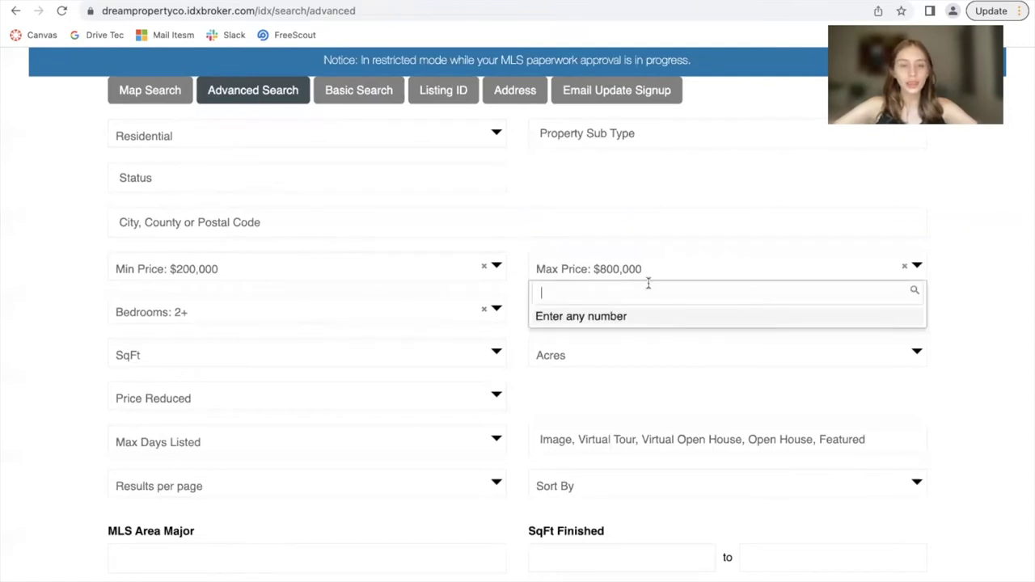
type("900000")
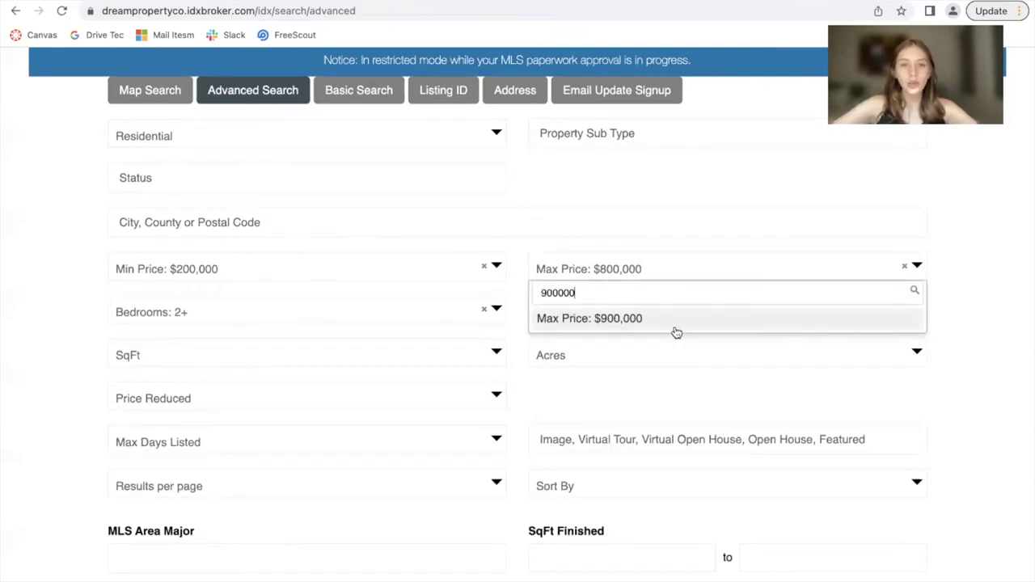
left_click(676, 330)
left_click(301, 265)
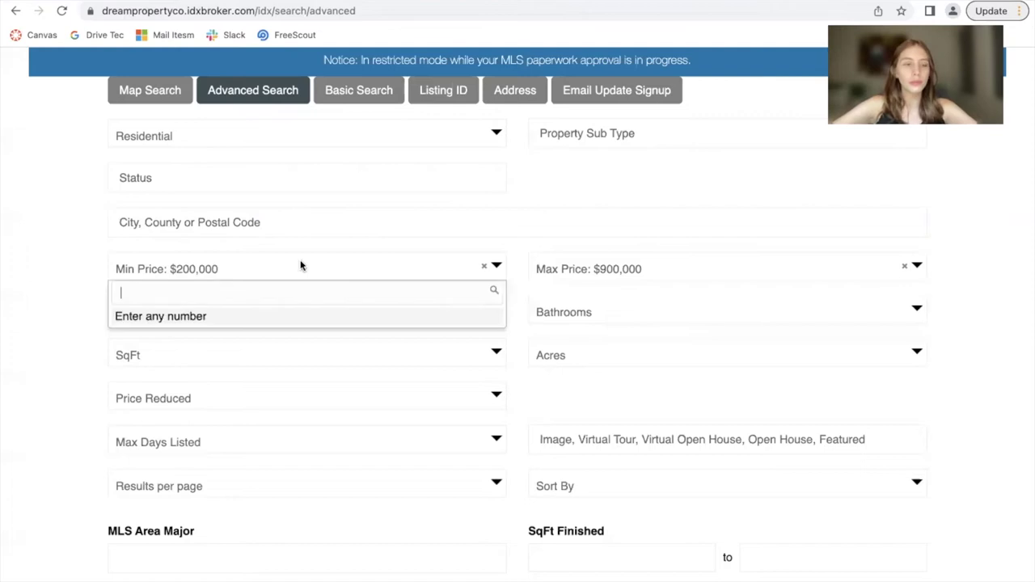
type("500000")
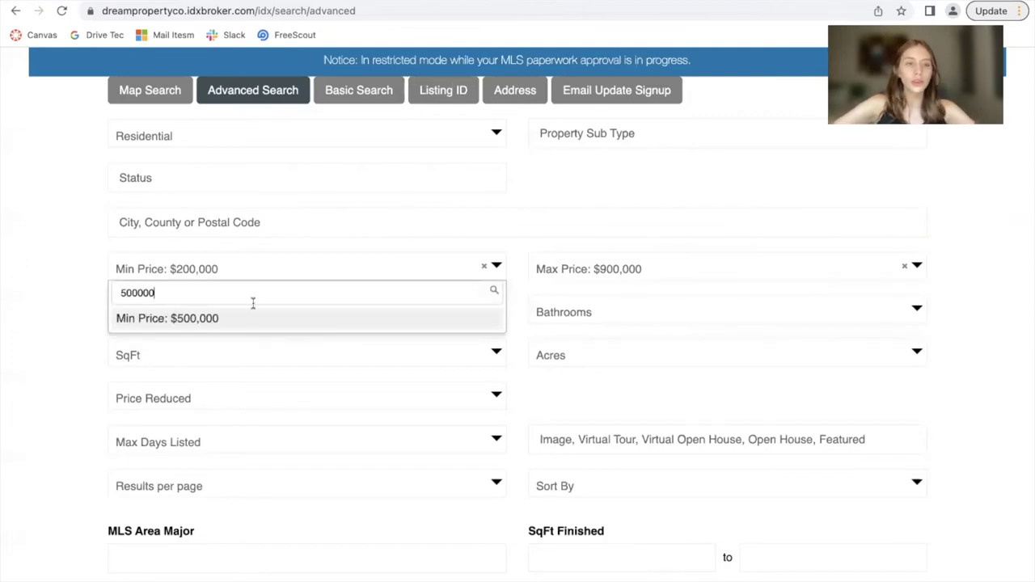
left_click(257, 324)
scroll(596, 416, "down", 5)
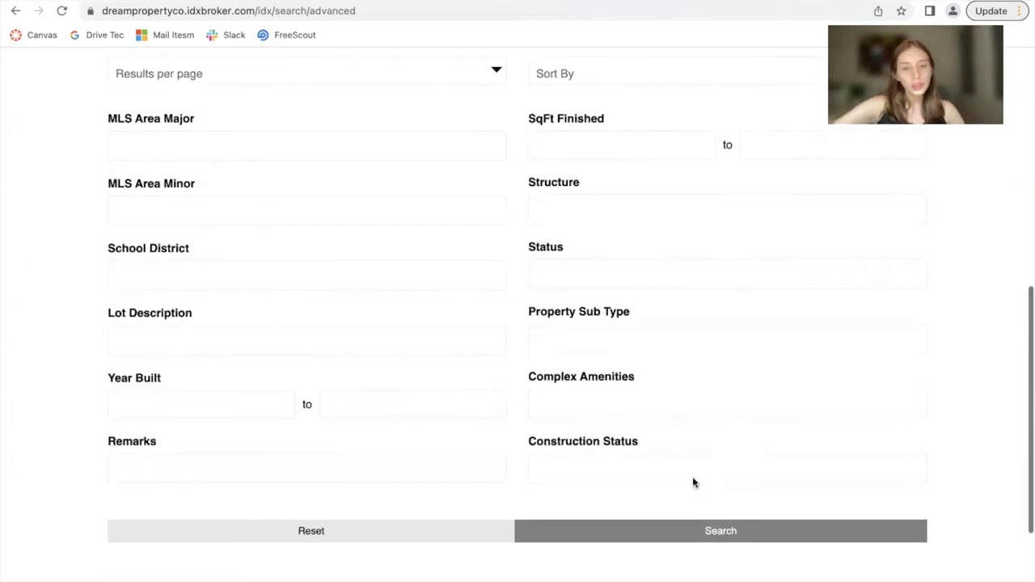
left_click(682, 530)
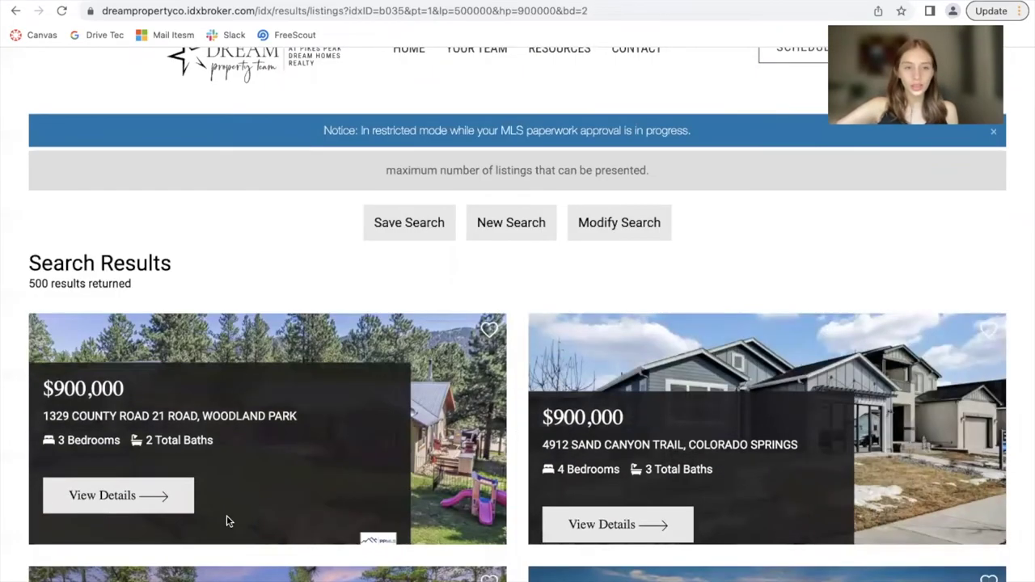
Scroll through the 500 result cards for $500k–$900k homes.
scroll(226, 518, "down", 4)
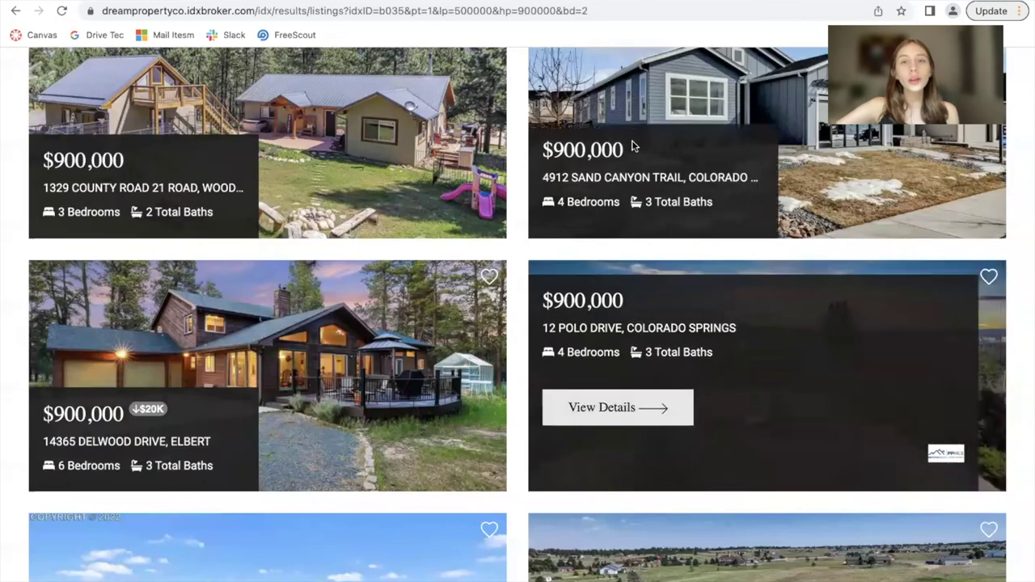
scroll(631, 144, "up", 4)
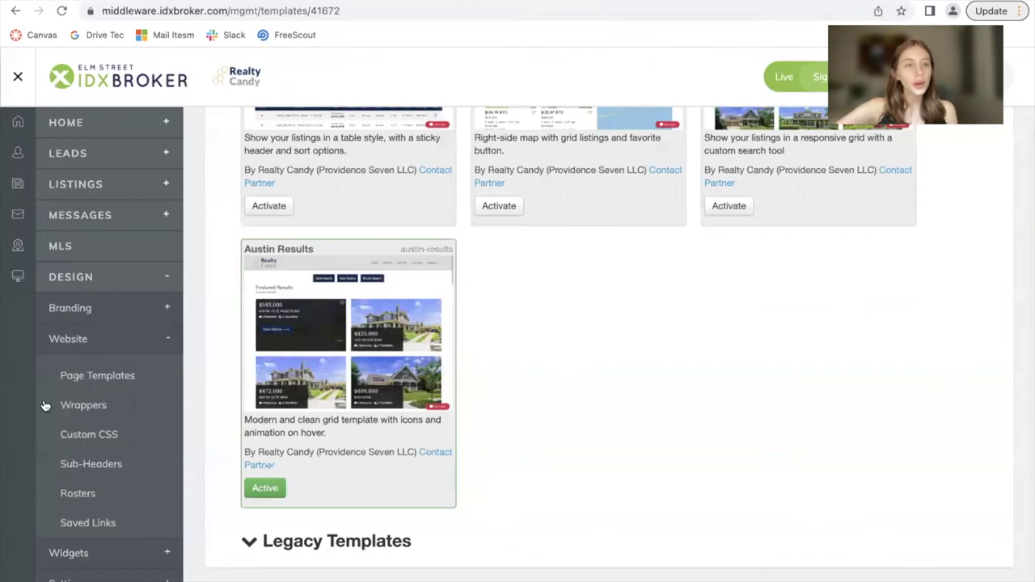
scroll(45, 405, "down", 1)
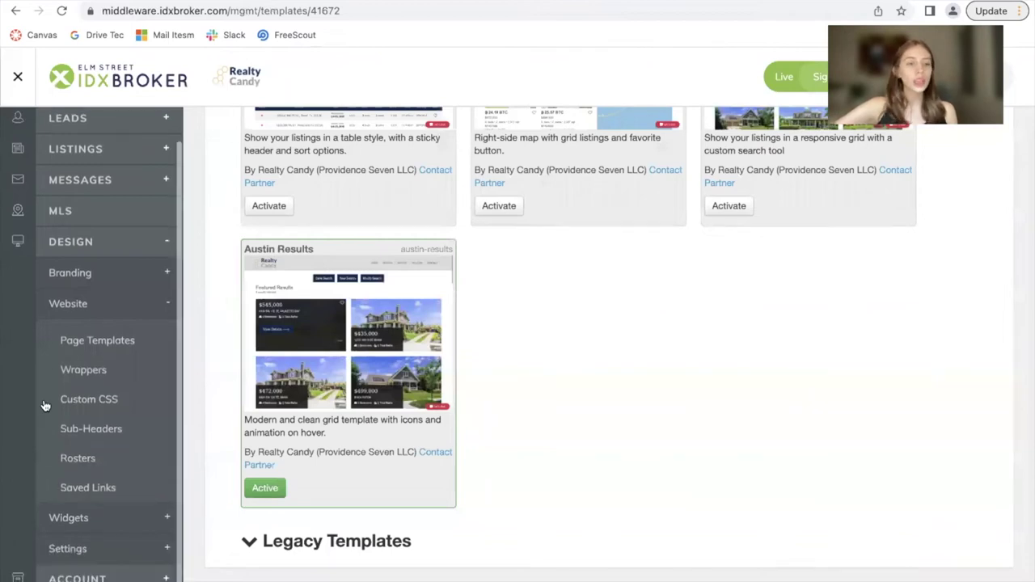
Go to Design > Settings > Global Preferences and show its Map settings.
left_click(109, 547)
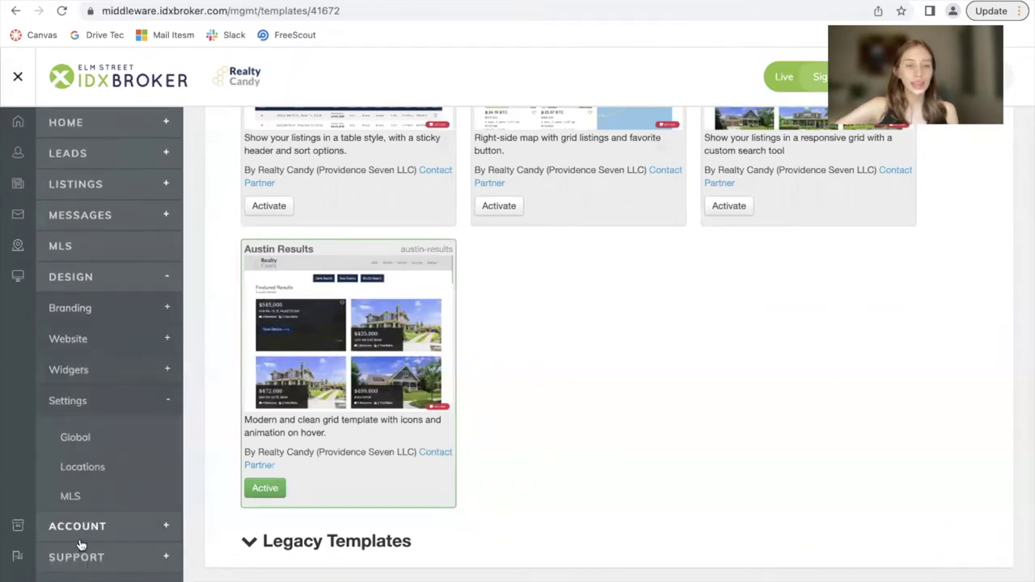
left_click(74, 438)
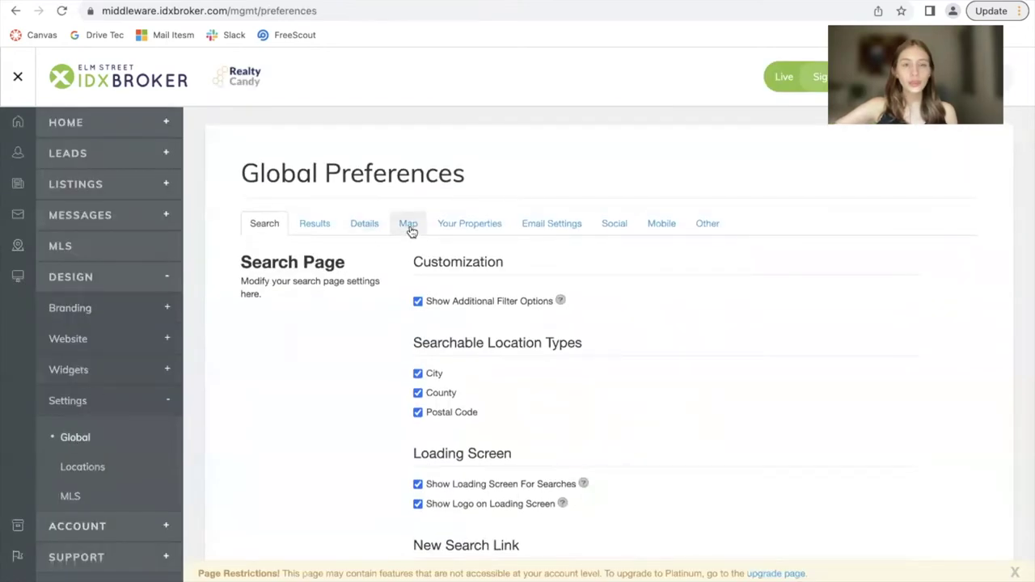
left_click(409, 227)
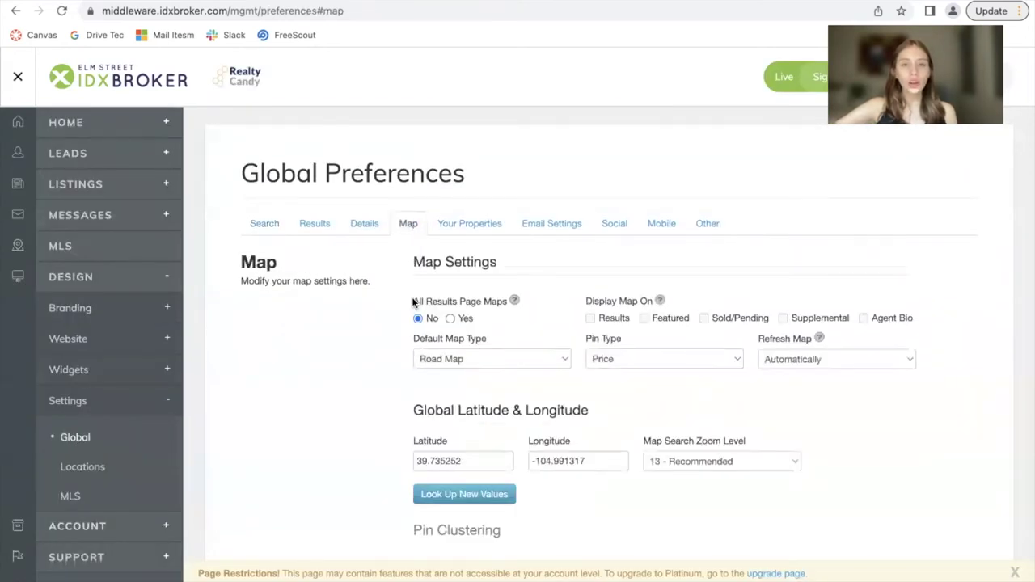
Set All Results Page Maps to Yes, add Featured and Sold/Pending, and save.
left_click(450, 320)
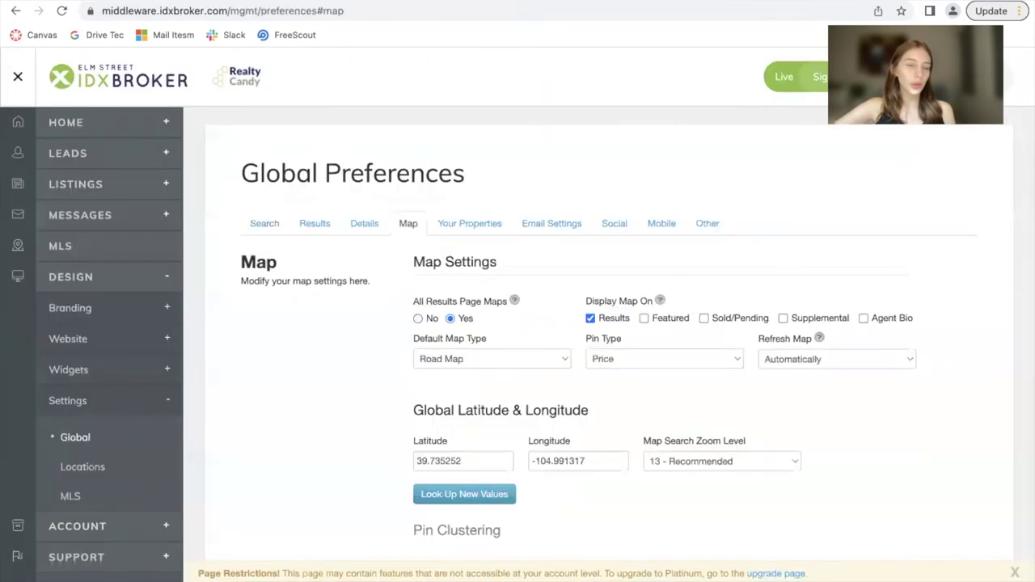
scroll(525, 478, "down", 2)
left_click(455, 506)
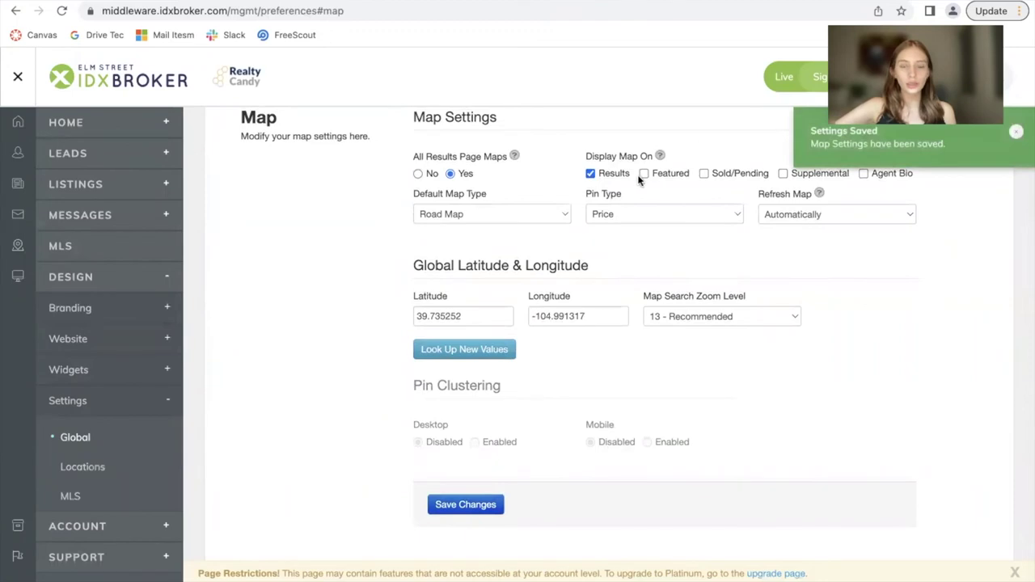
left_click(644, 174)
left_click(703, 174)
left_click(484, 502)
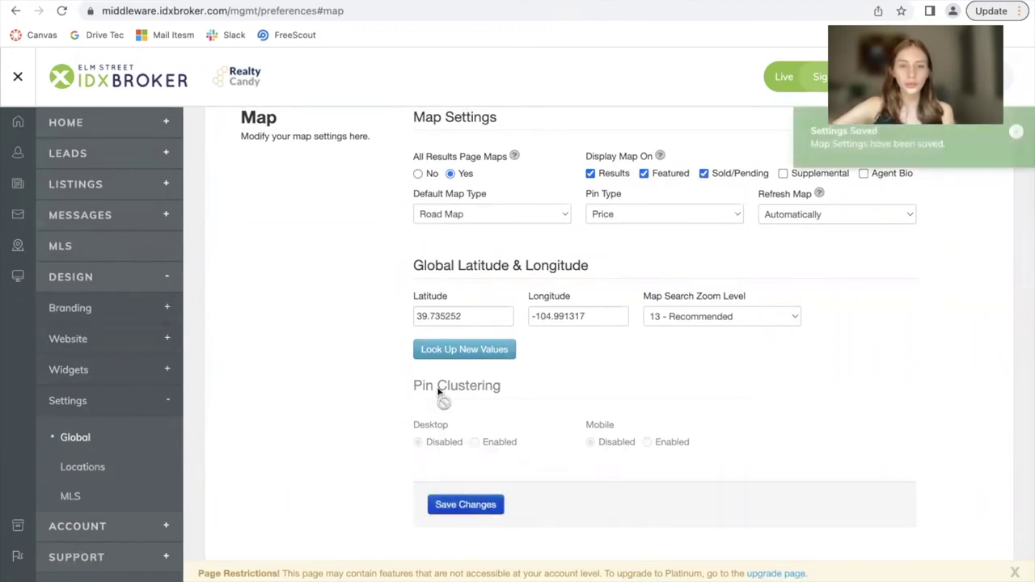
Reload the search results page so the new map appears.
left_click(285, 2)
left_click(289, 13)
key("Return")
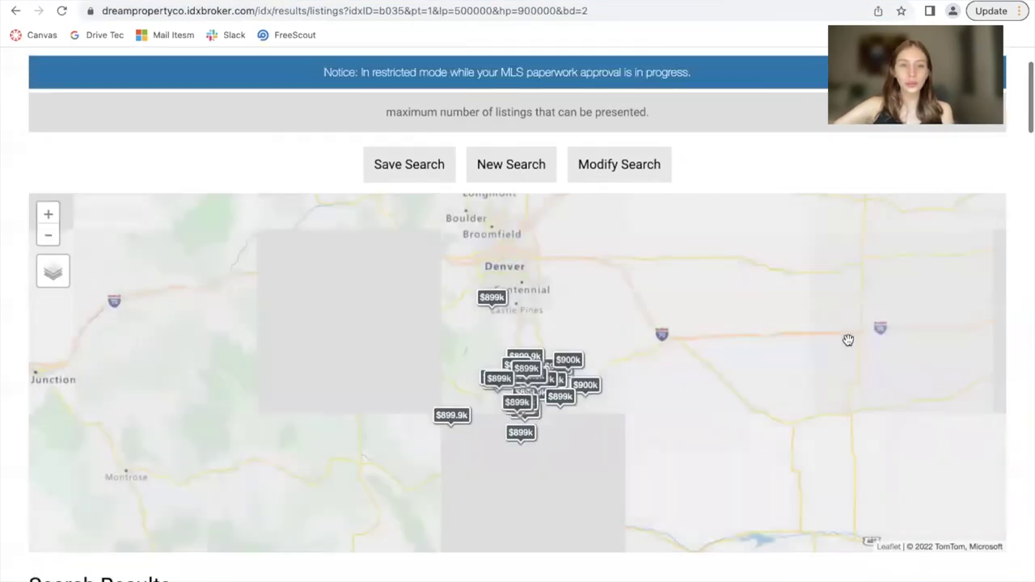
Preview a Colorado Springs listing from a map price pin and scroll the listing cards.
left_click(534, 370)
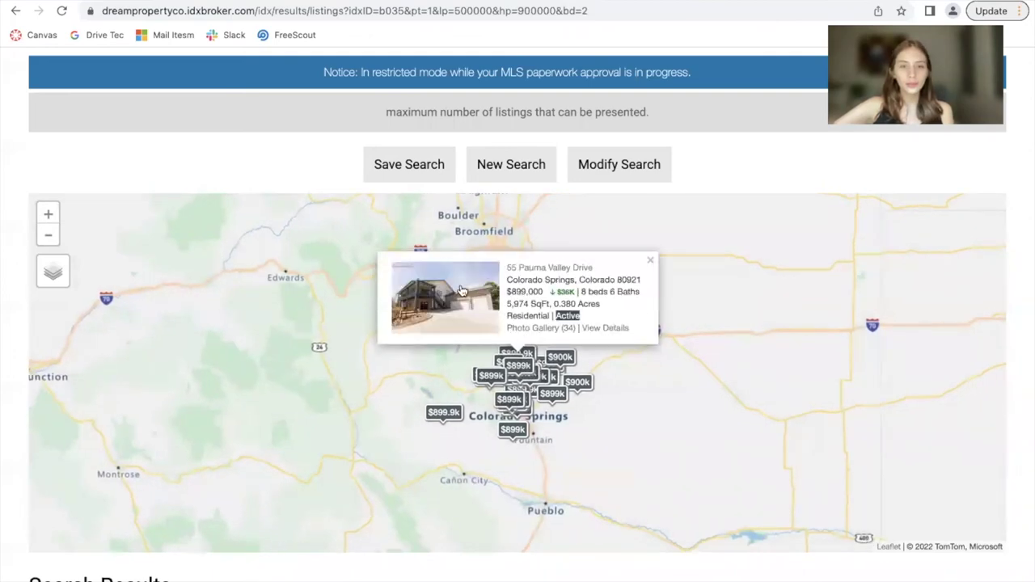
scroll(444, 332, "down", 11)
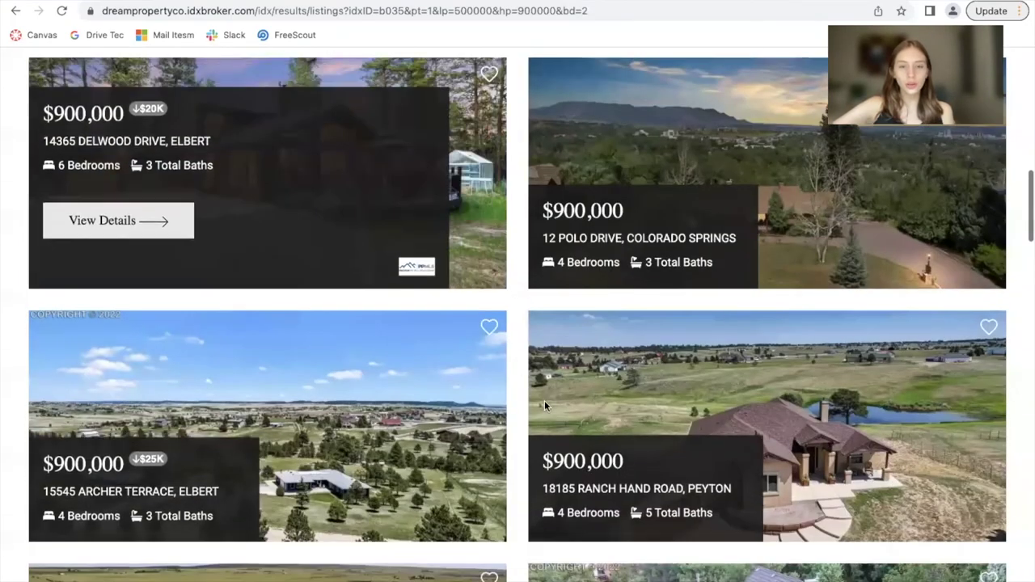
scroll(248, 356, "up", 3)
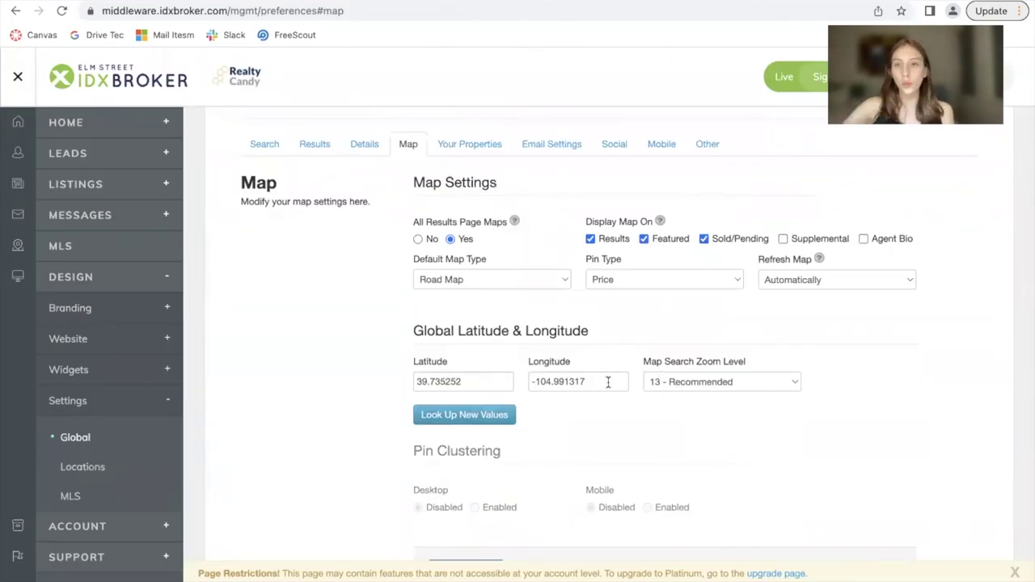
Scroll through the saved map settings: Road Map type, Price pins, zoom level 13.
scroll(608, 382, "down", 1)
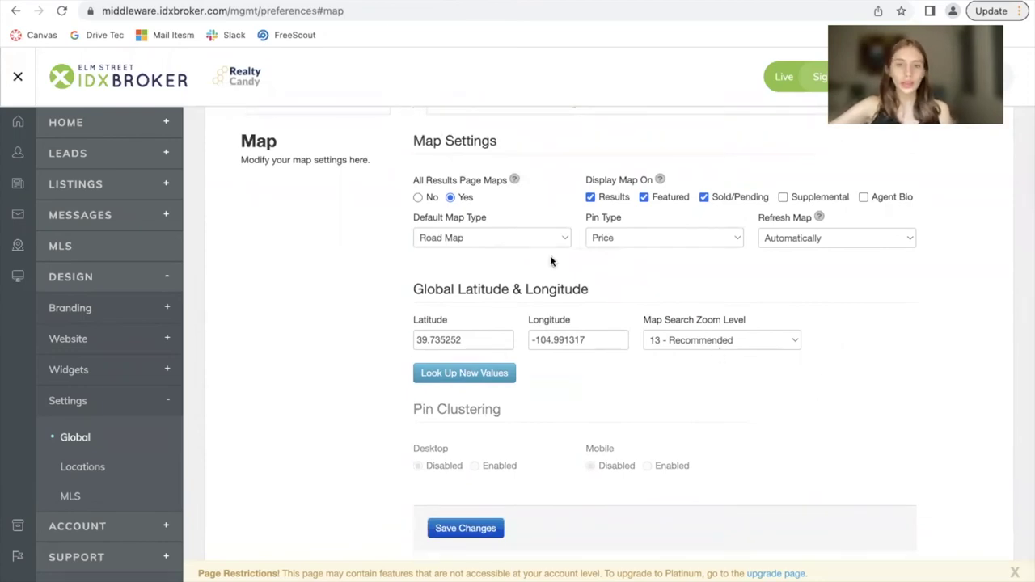
scroll(792, 421, "down", 1)
scroll(860, 135, "up", 2)
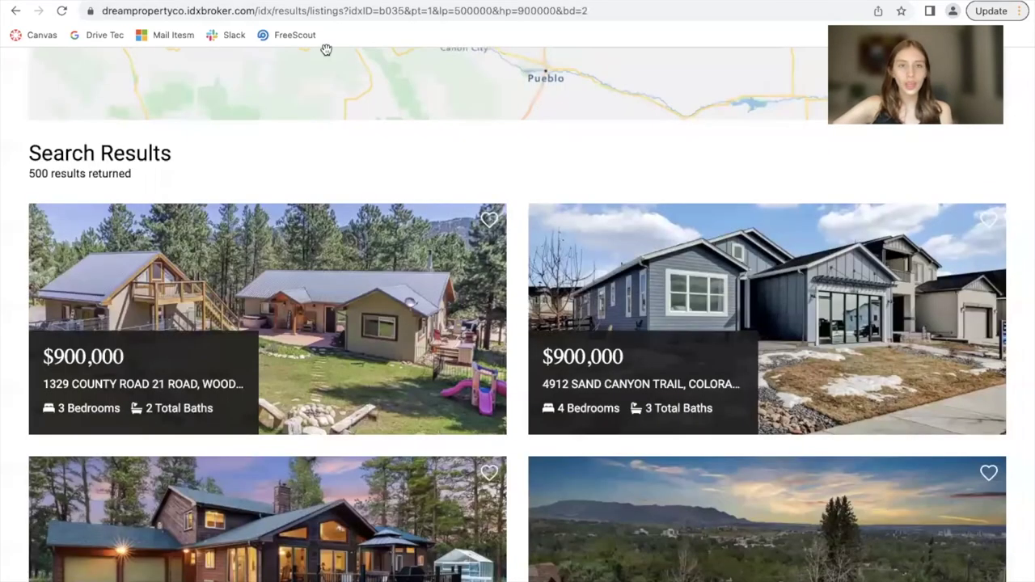
scroll(480, 166, "up", 3)
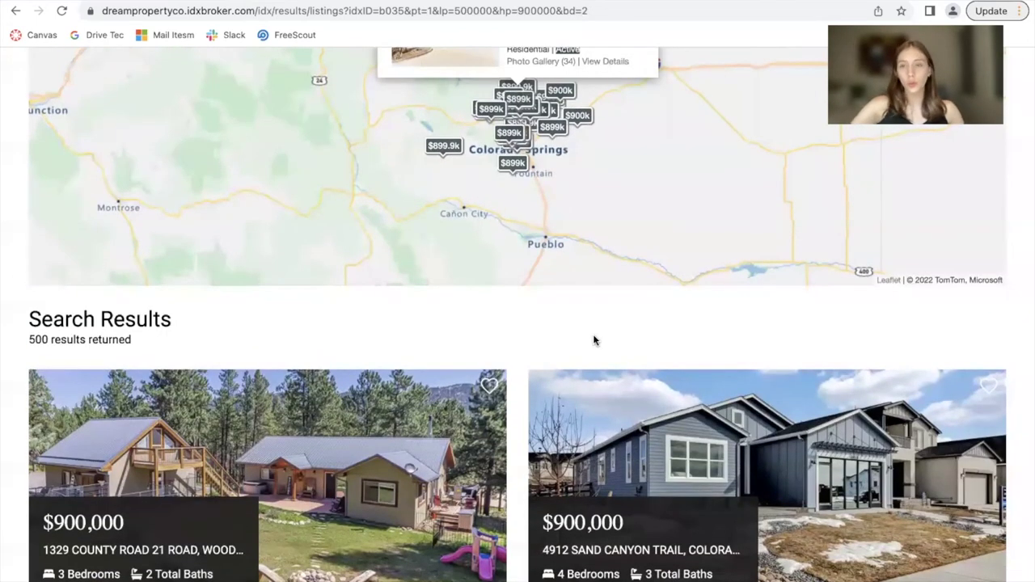
Load realtycandy.com/free in a new tab and scroll to the email sign-up options.
key("ctrl+t")
type("re")
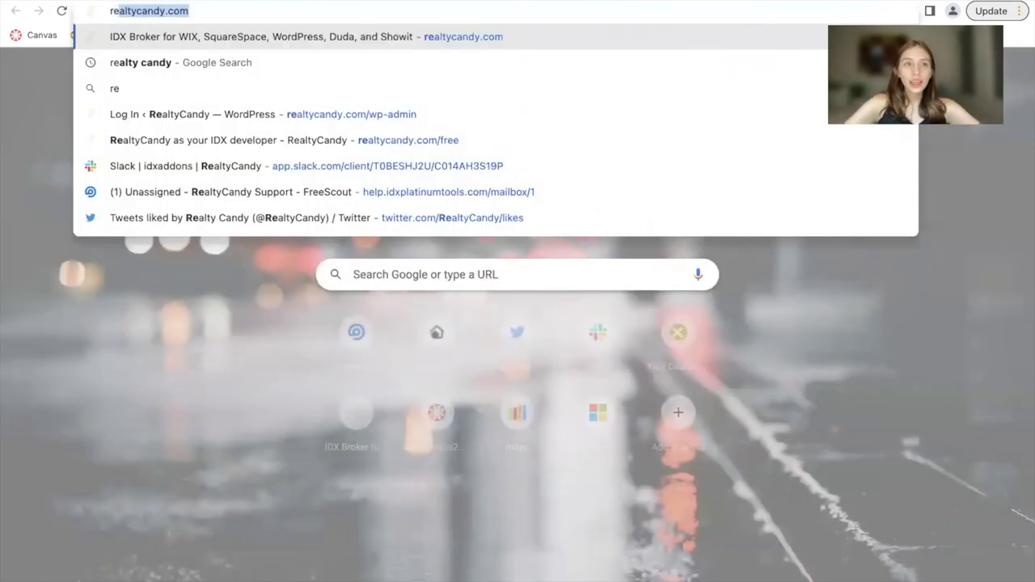
type("altycandy.com/free")
key("Return")
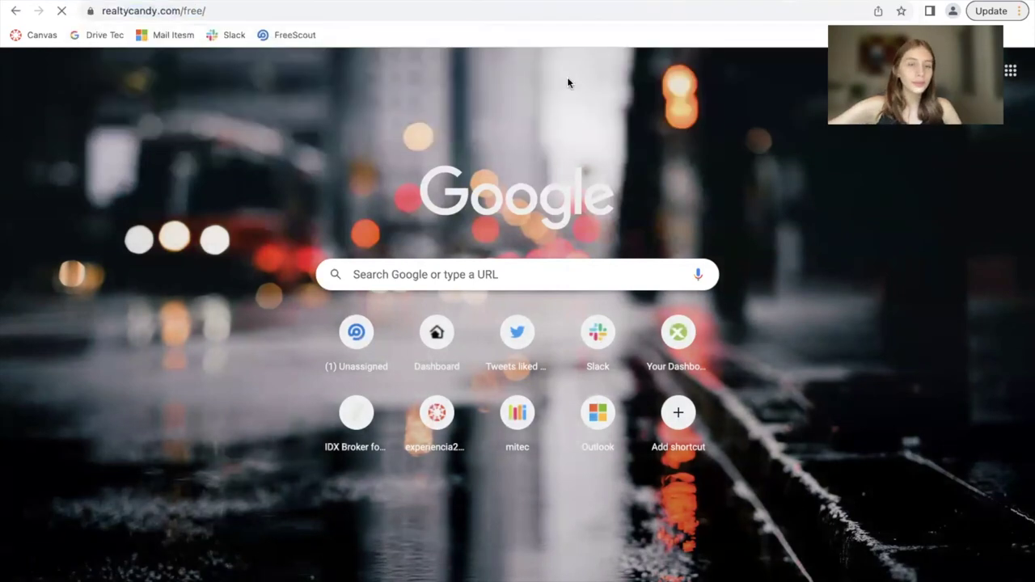
scroll(155, 411, "down", 3)
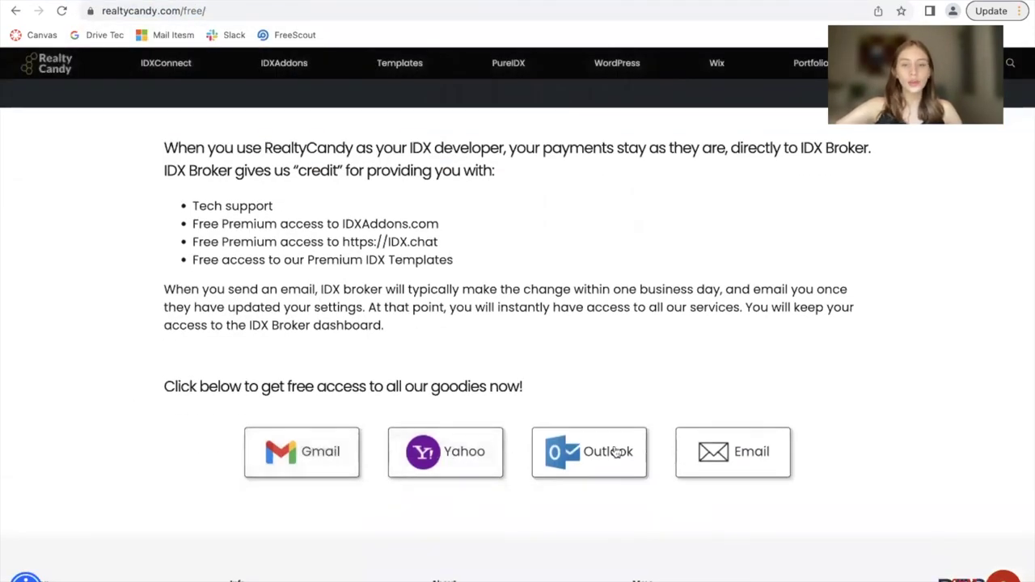